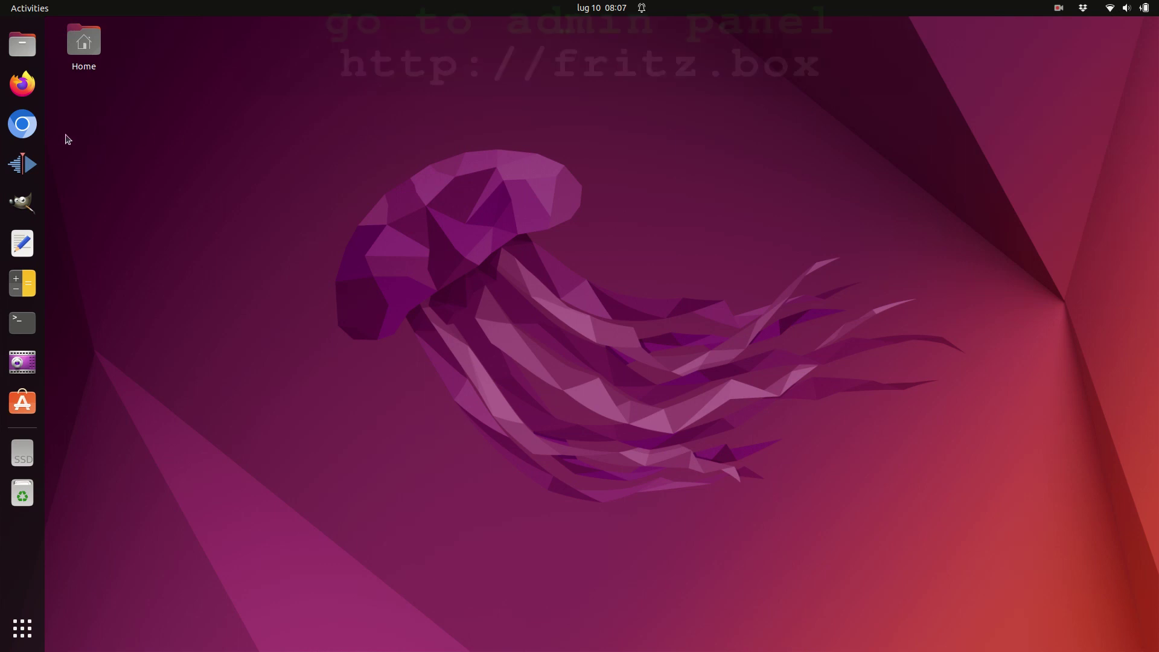
click(22, 124)
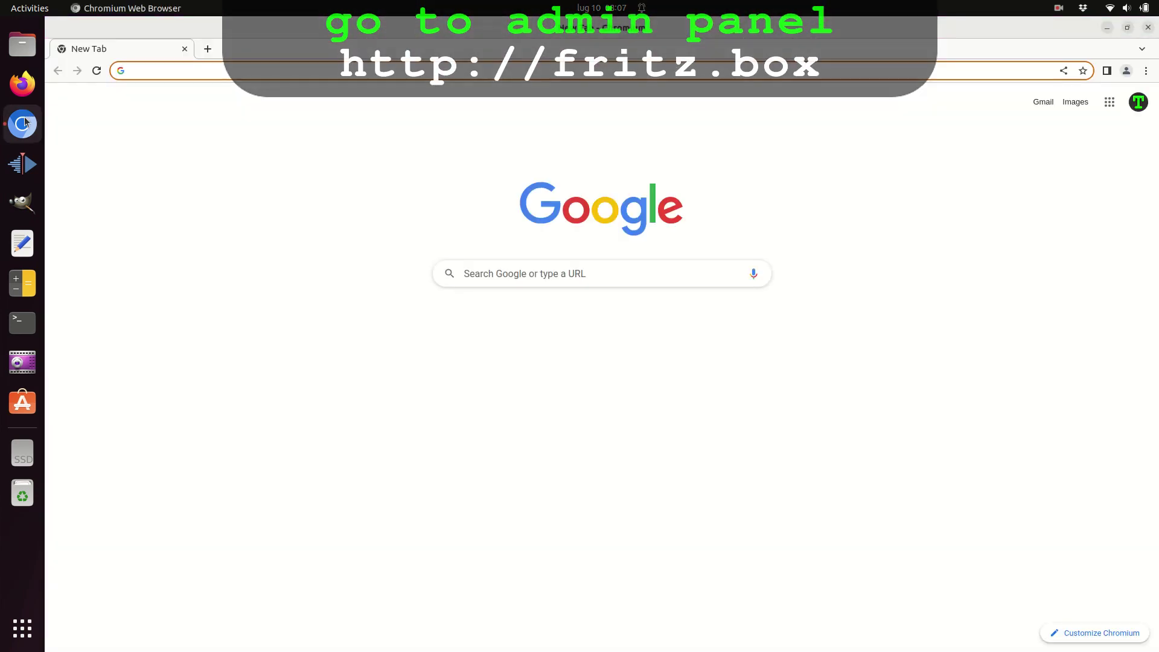
click(186, 70)
text(http://f)
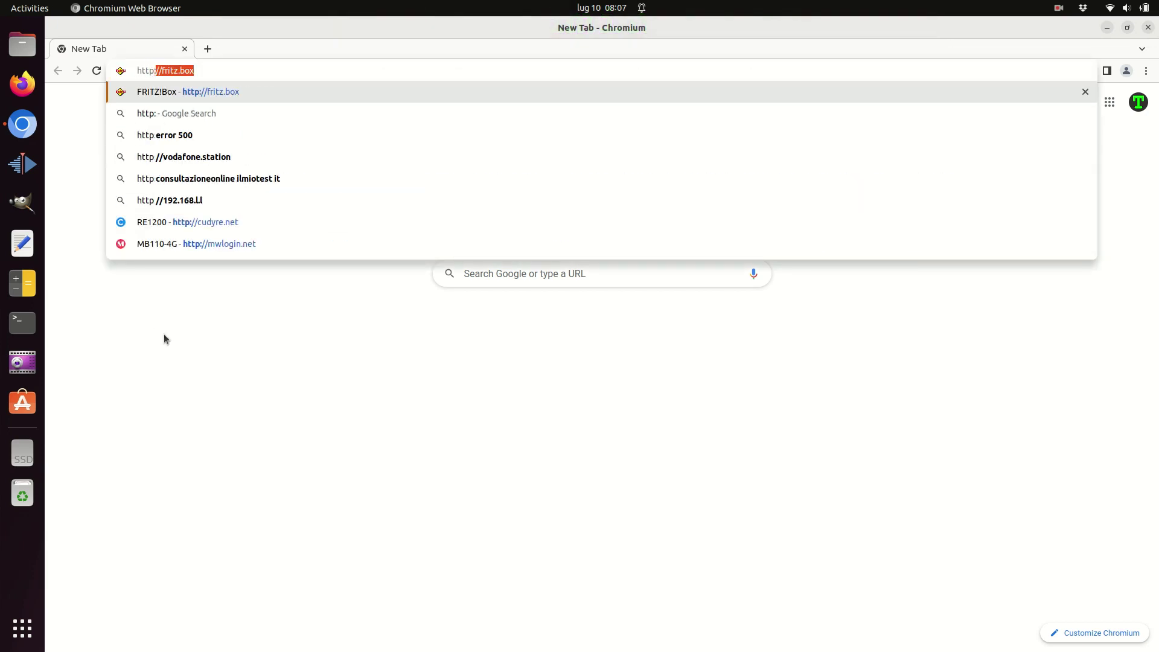
text(ri)
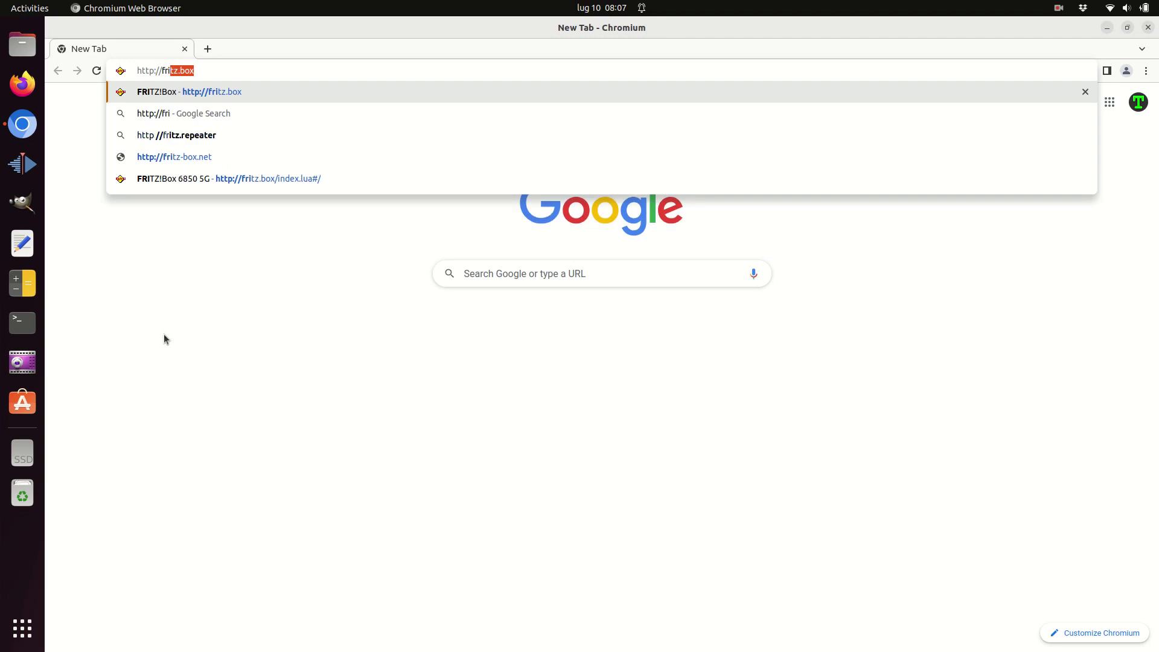
text(tz.box)
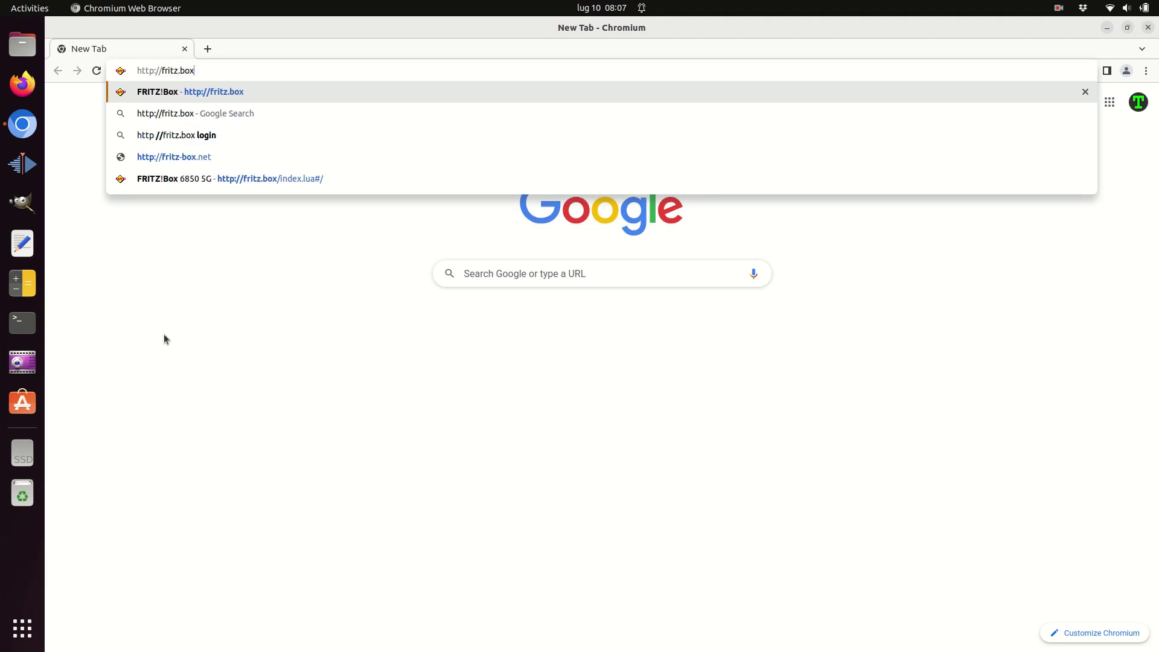
key(Return)
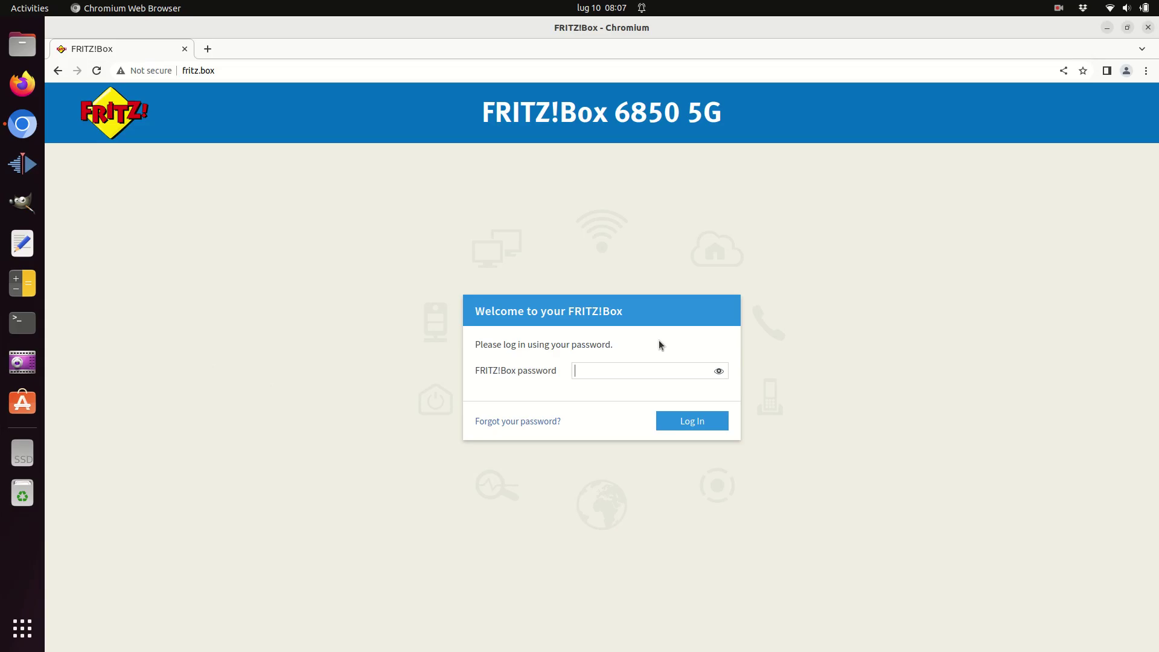
- Log in with the router password, checking it with the eye icon, then expand System
click(719, 370)
click(719, 371)
click(689, 419)
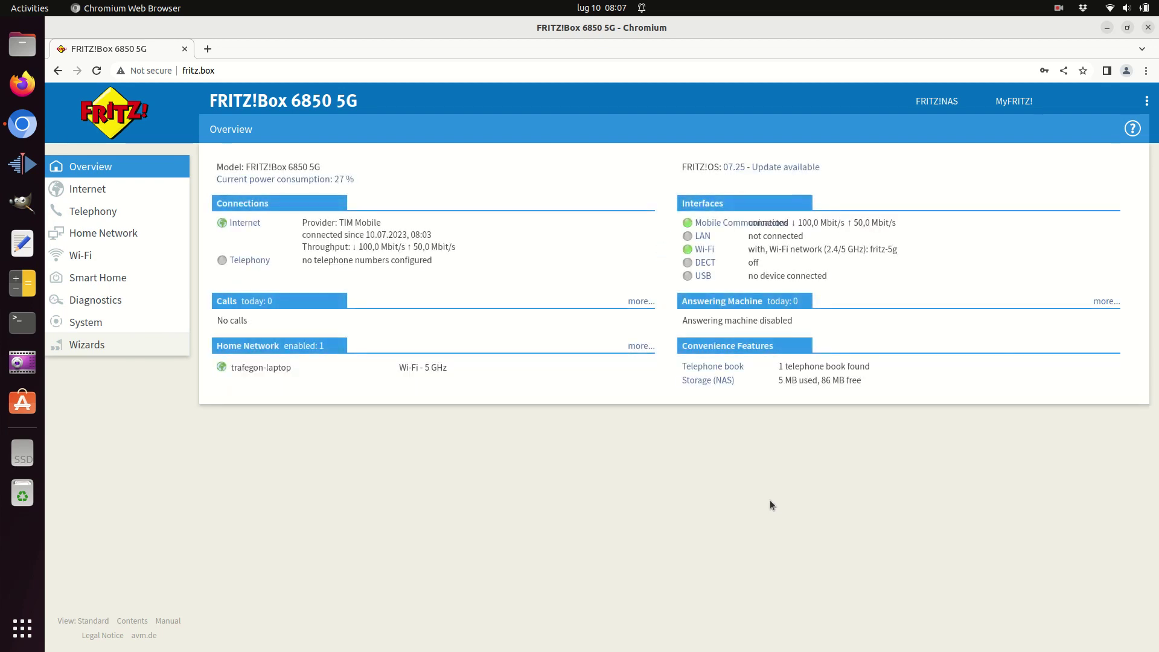
click(96, 322)
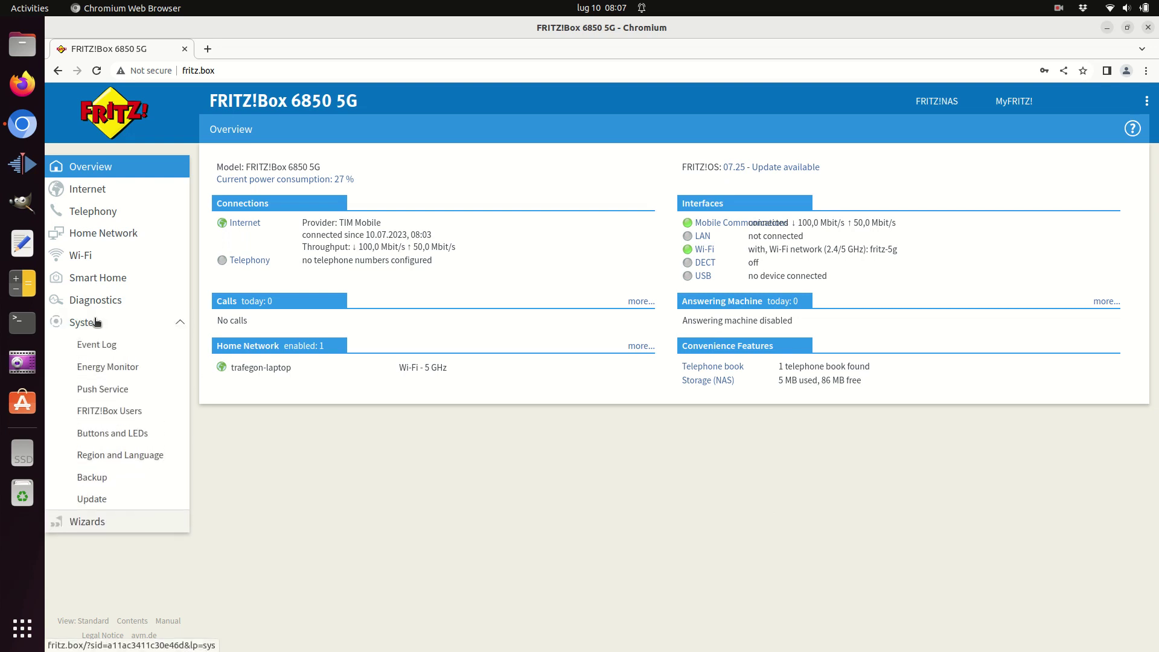
- On System > Update, search online and find FRITZ!OS 07.30 offered for the installed 07.25
click(92, 500)
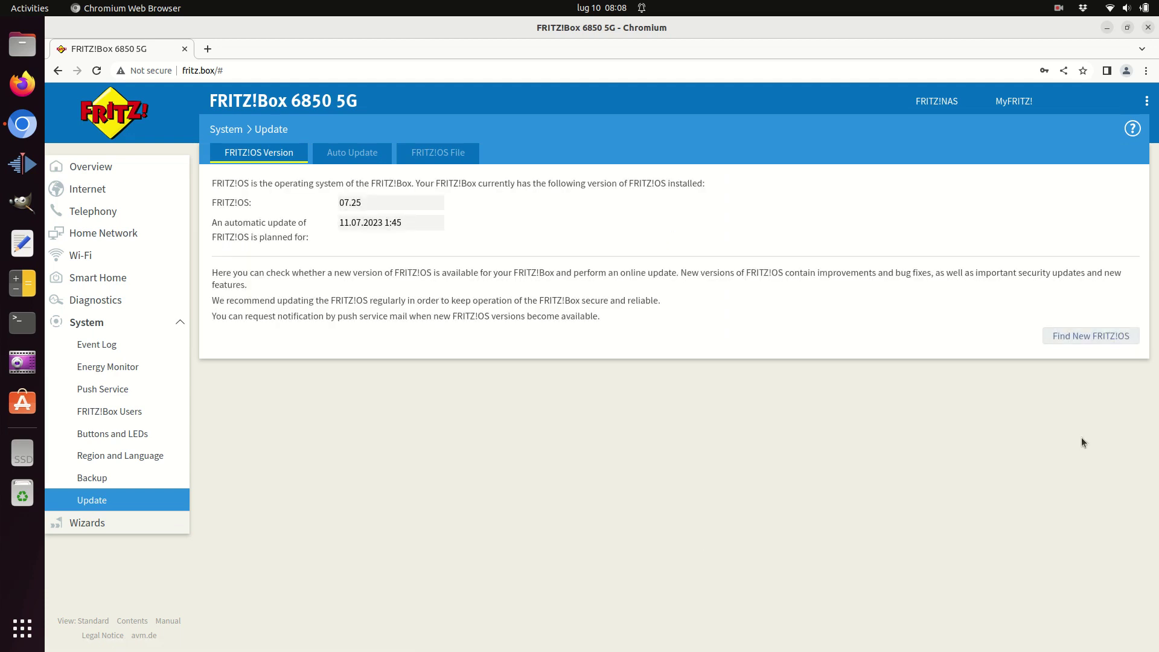
click(1080, 338)
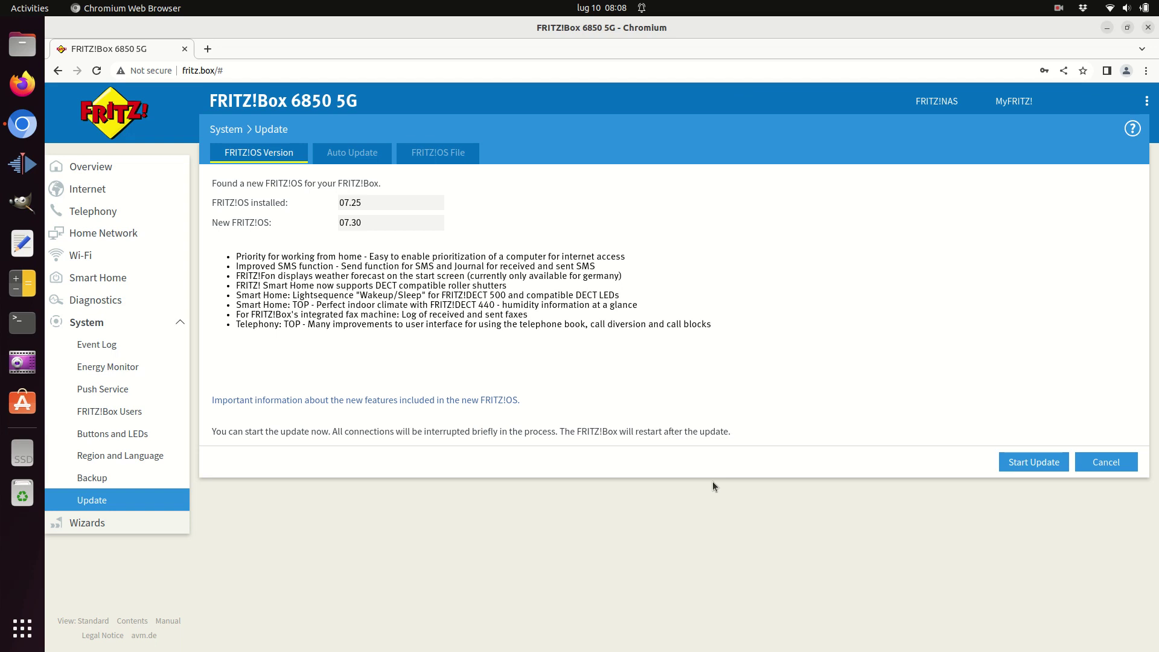
- Start the FRITZ!OS 07.30 update from the FRITZ!OS Version tab
click(1024, 463)
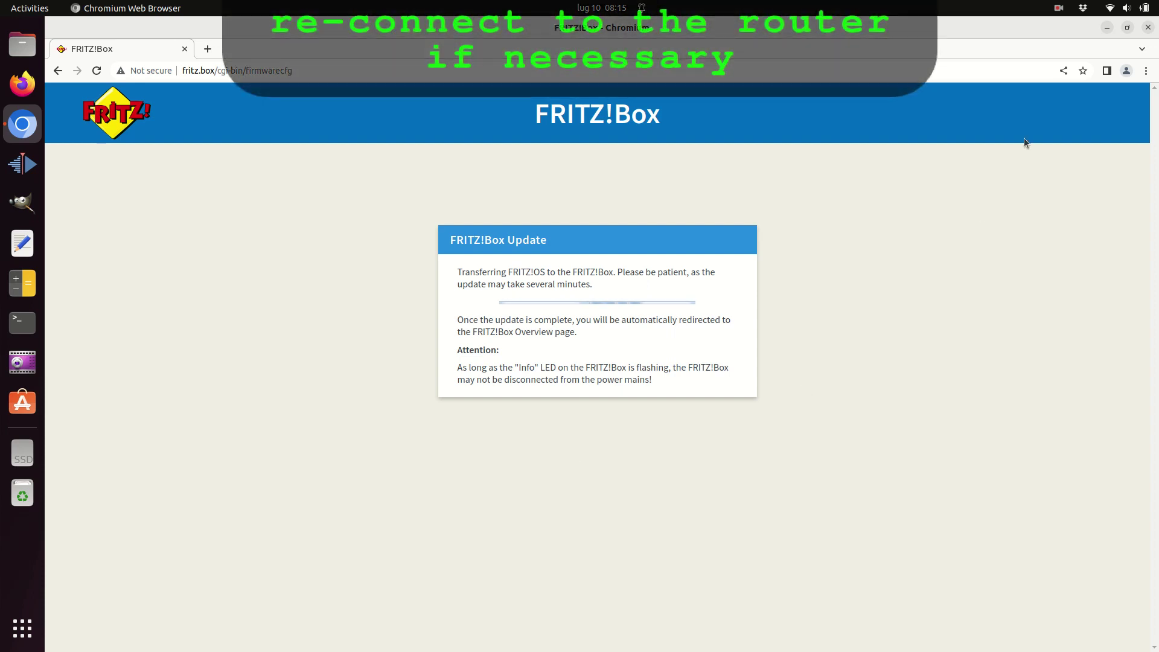
- Reconnect the laptop's Wi-Fi to fritz-5g and close the Chromium window
click(1109, 15)
click(1063, 88)
click(1042, 105)
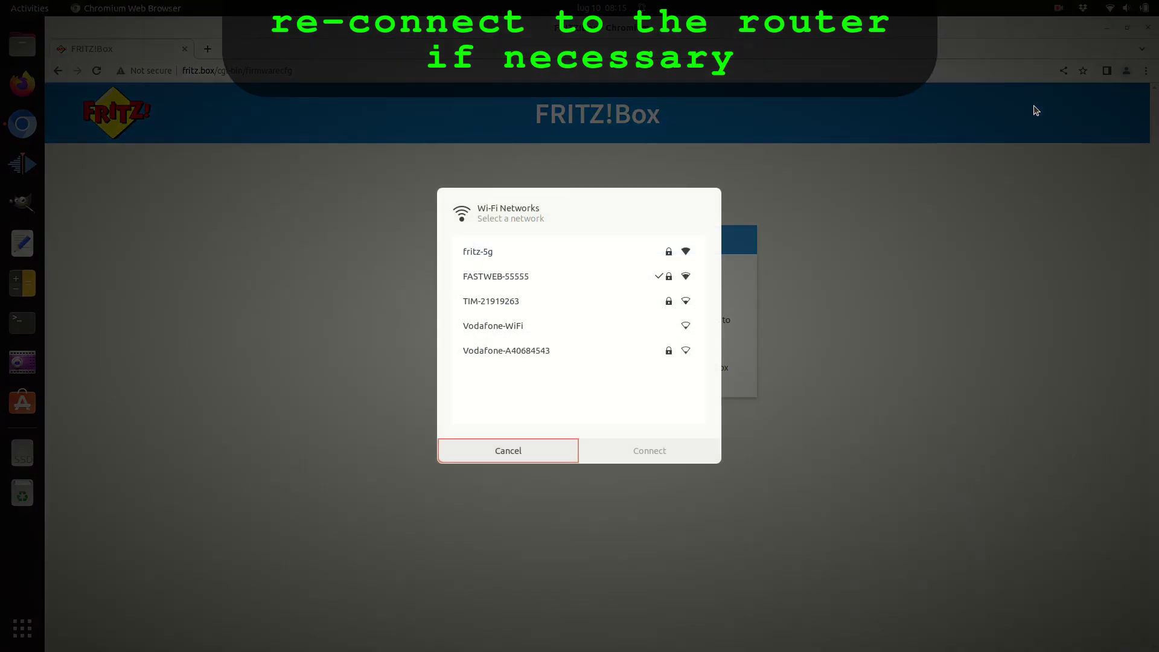
click(528, 251)
click(626, 453)
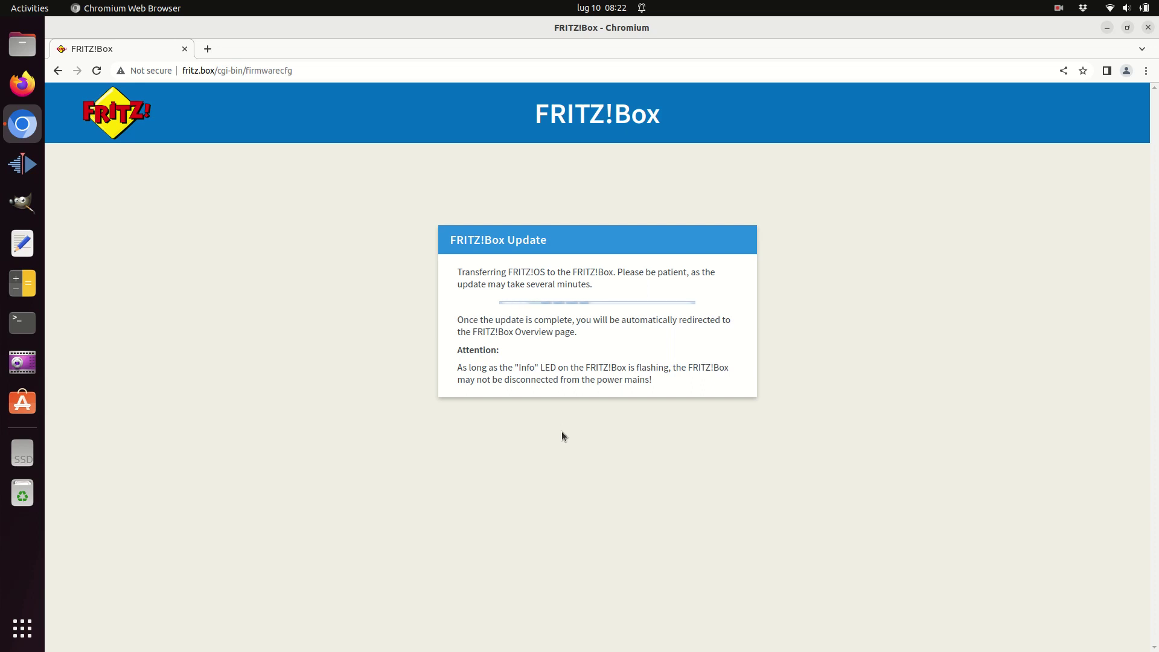
click(1149, 28)
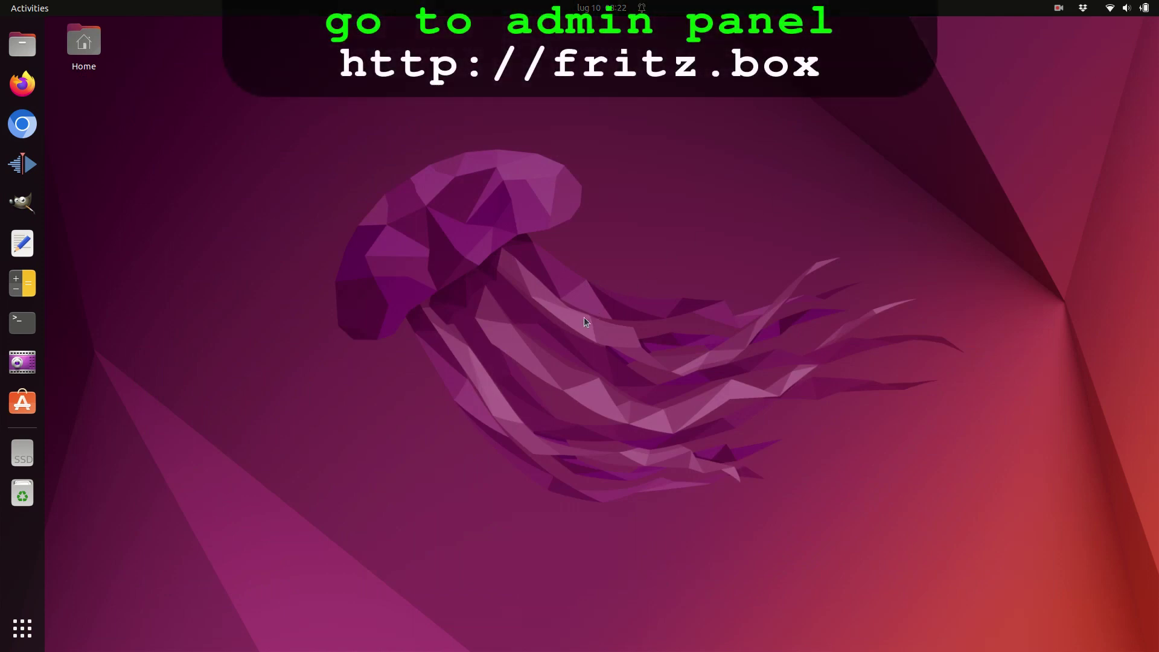
click(23, 124)
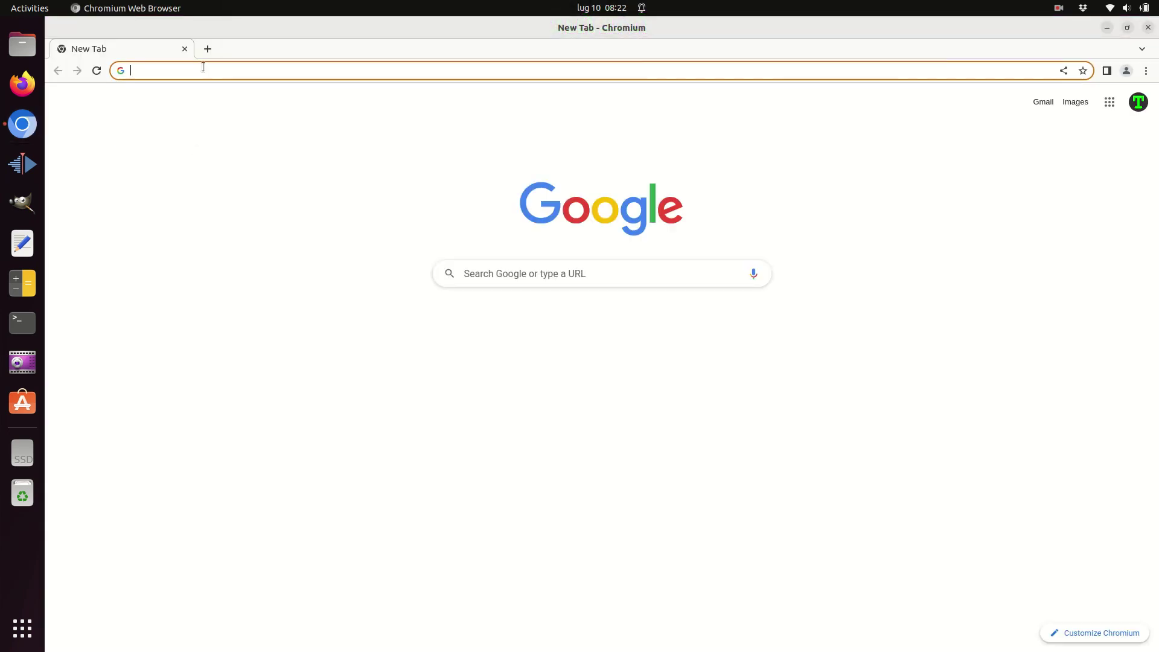
click(202, 70)
text(htt)
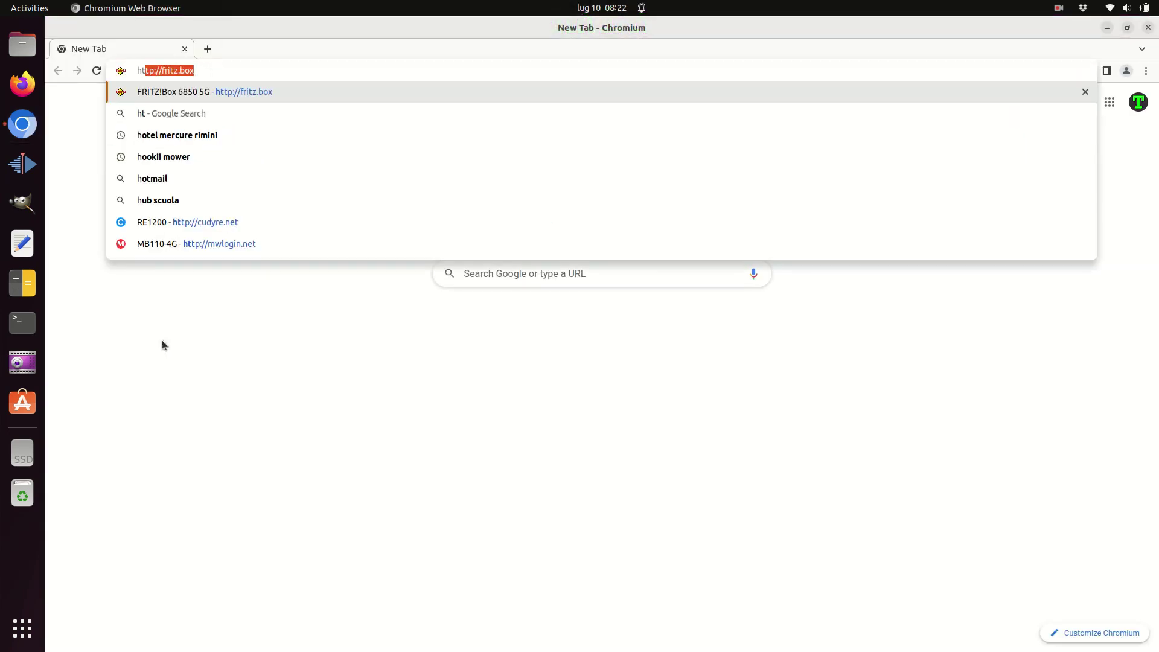
text(p:)
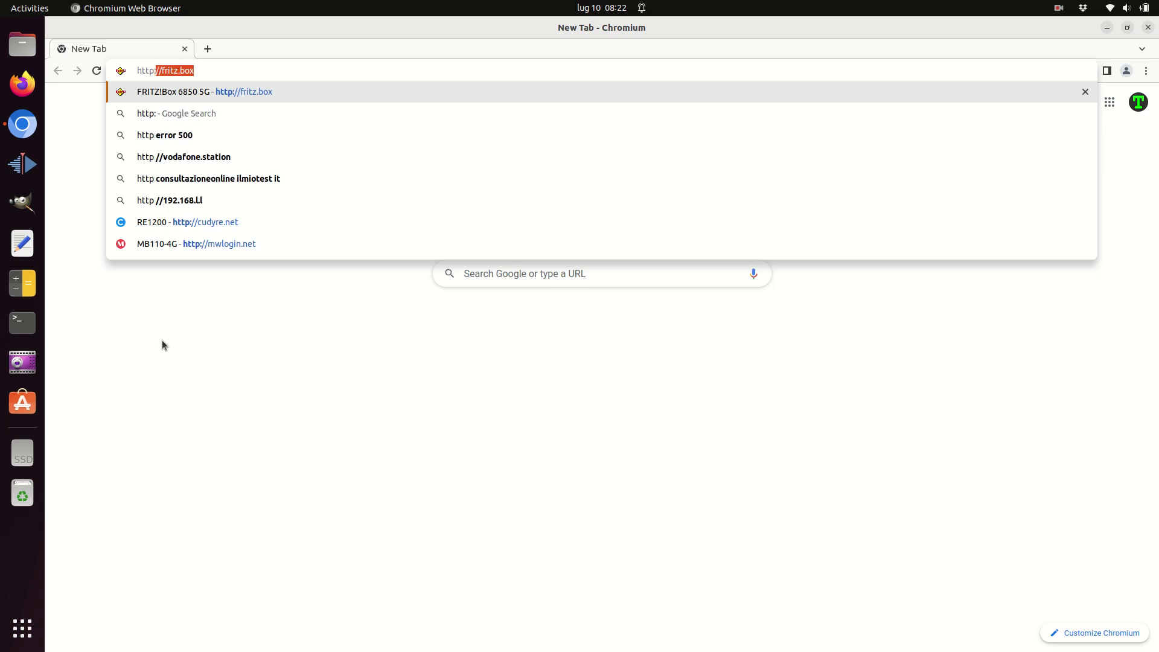
text(//frit)
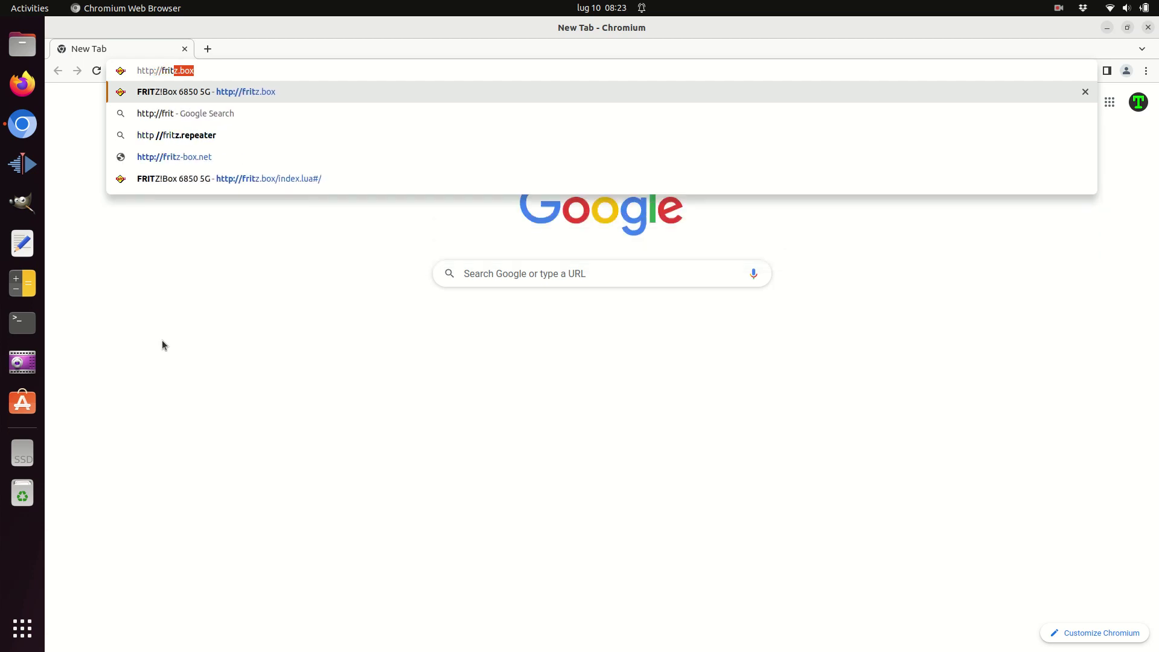
text(z.box)
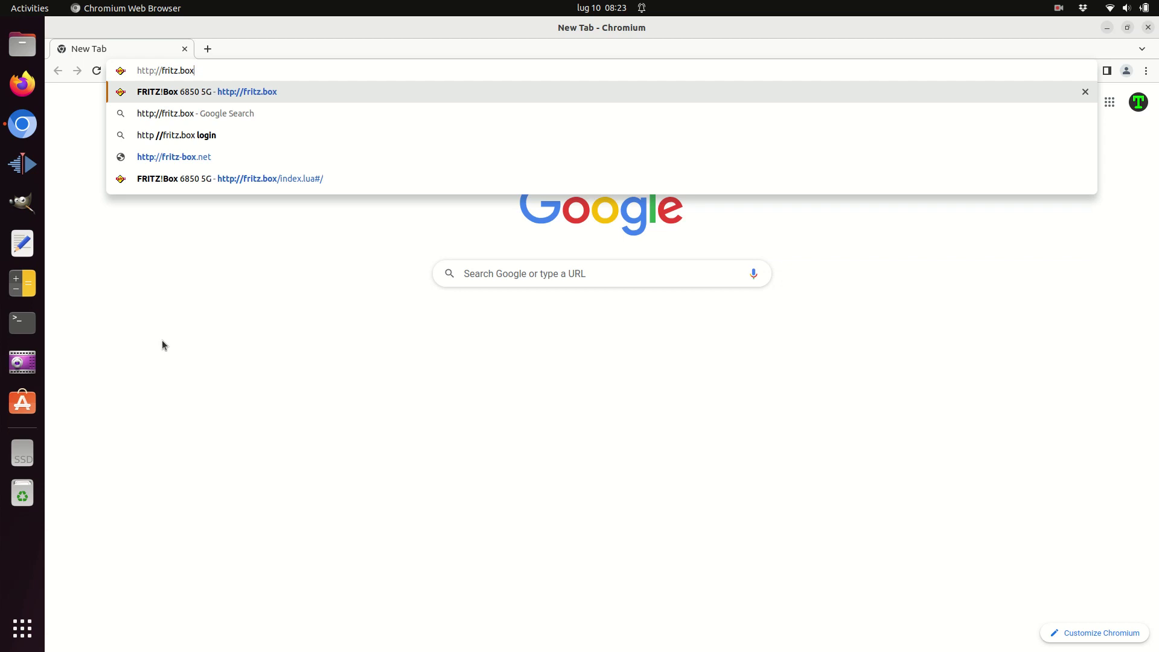
key(Return)
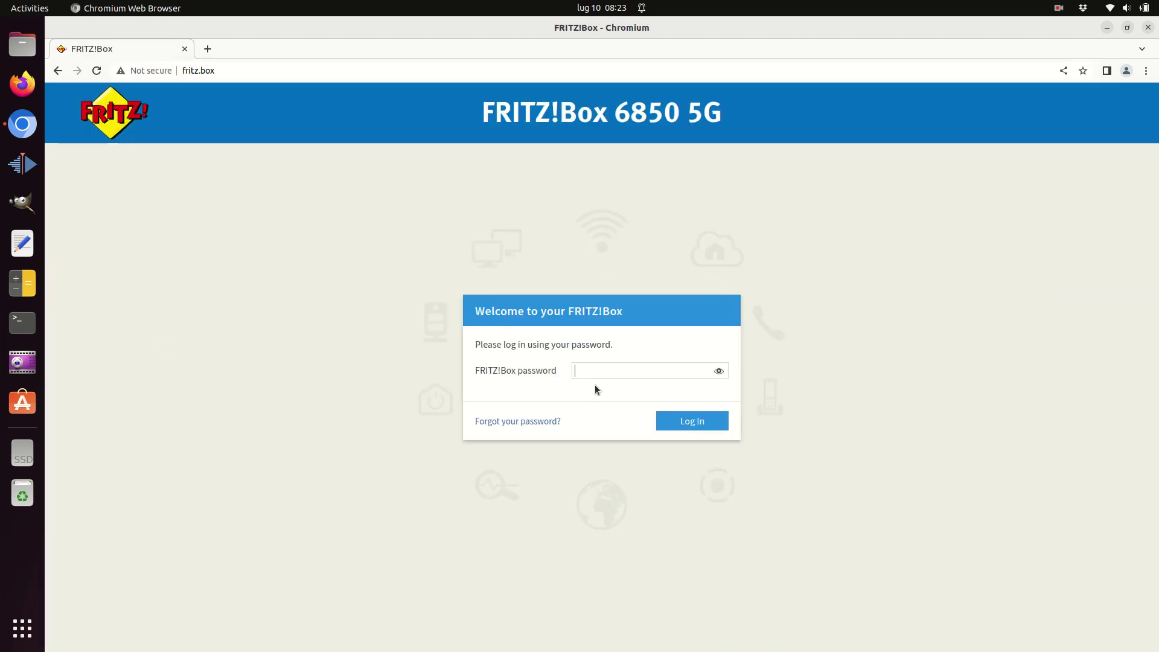
- Log in with the router password and continue past the FRITZ!OS 07.30 success notice
text(•••••)
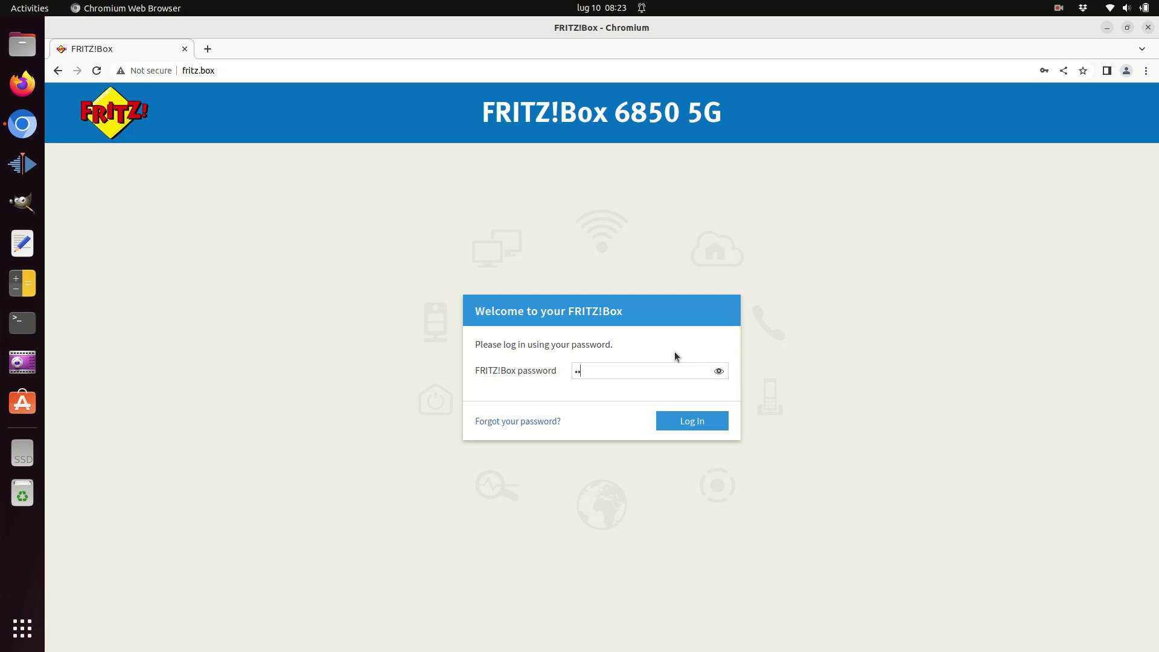
text(••••)
click(689, 423)
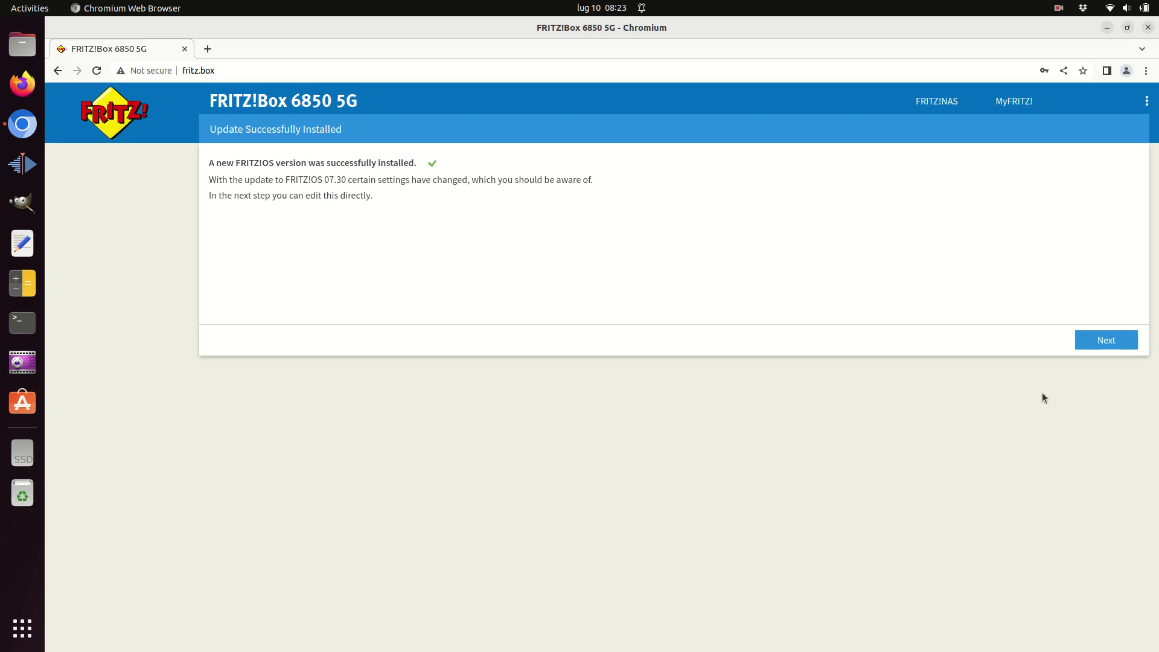
click(1103, 342)
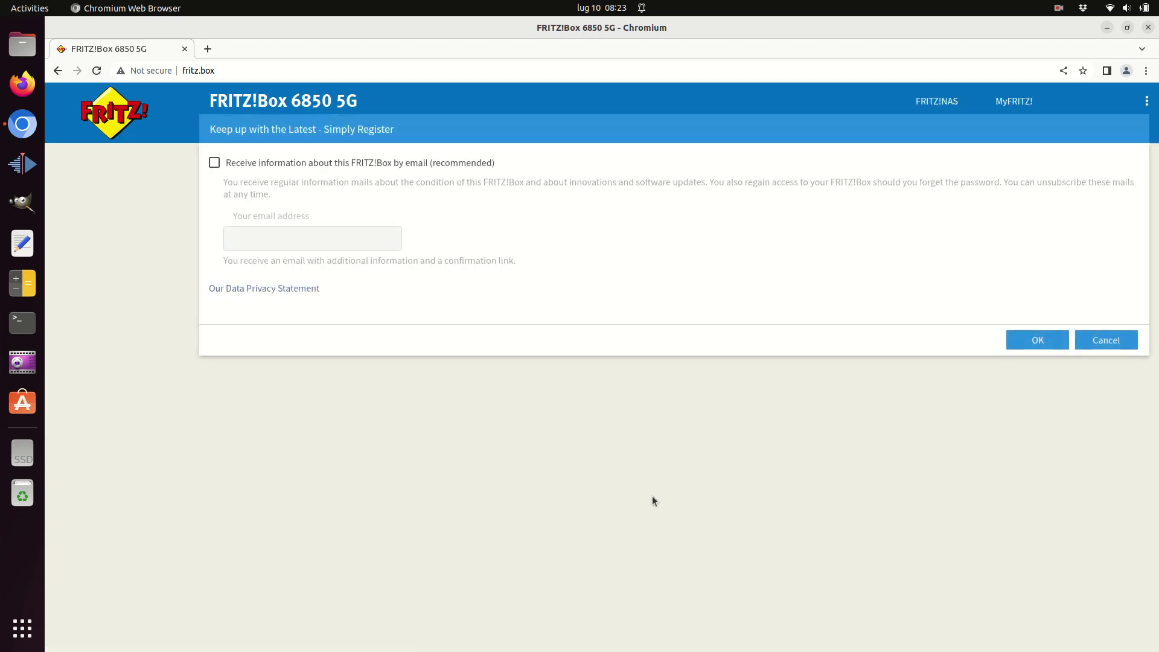
- Skip e-mail registration and close the new-features dialog to reach the Overview
click(1041, 340)
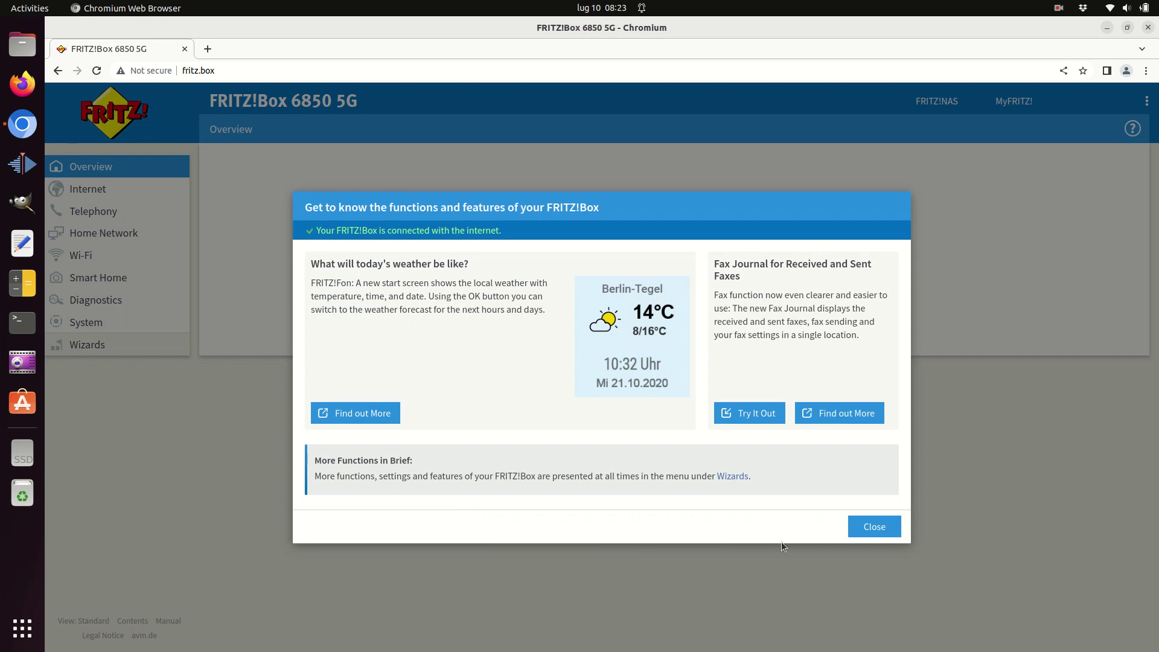
click(875, 528)
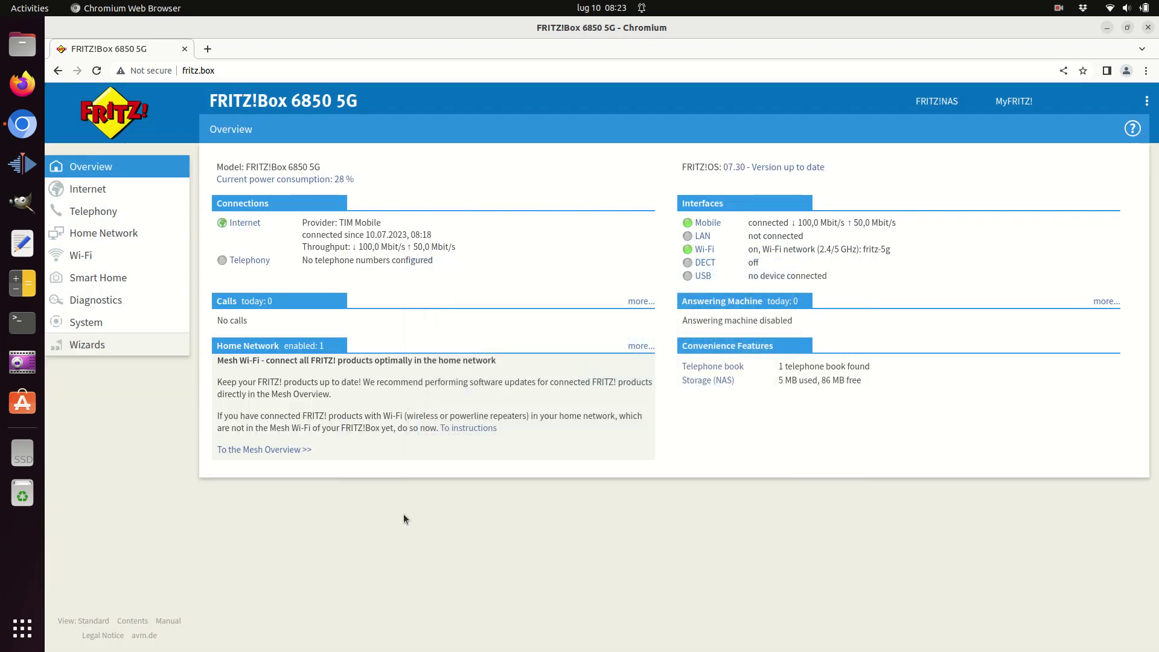
- Recheck System > Update, confirm FRITZ!OS 07.30 is up to date, and close Chromium
click(76, 323)
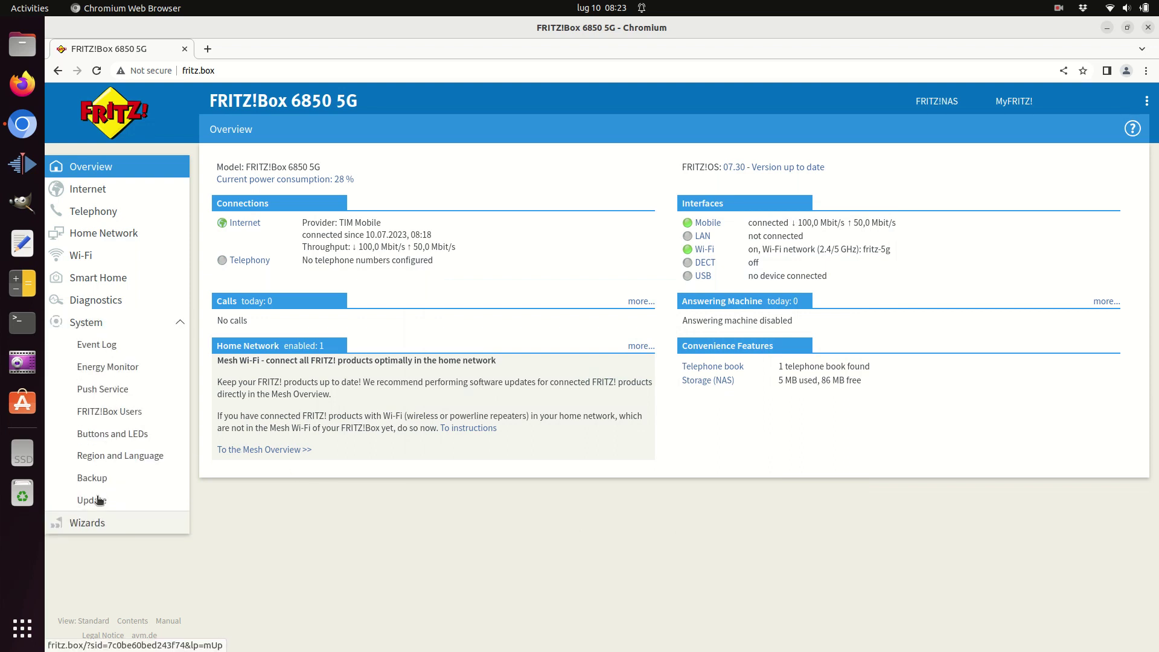
click(97, 502)
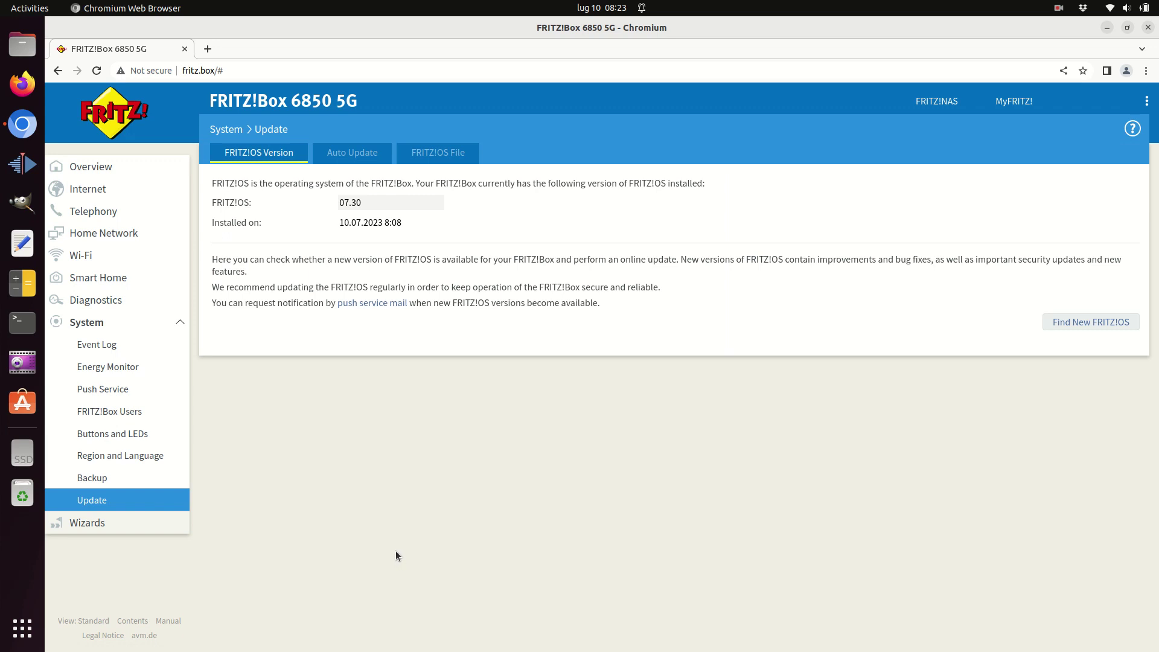
click(1081, 324)
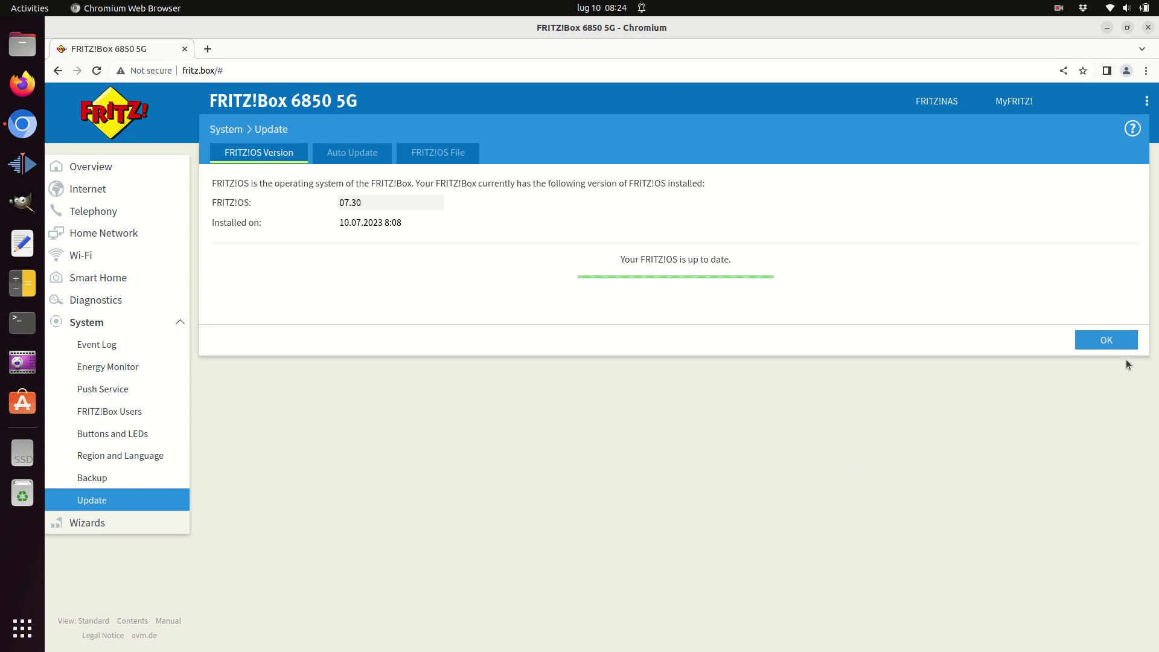
click(1118, 342)
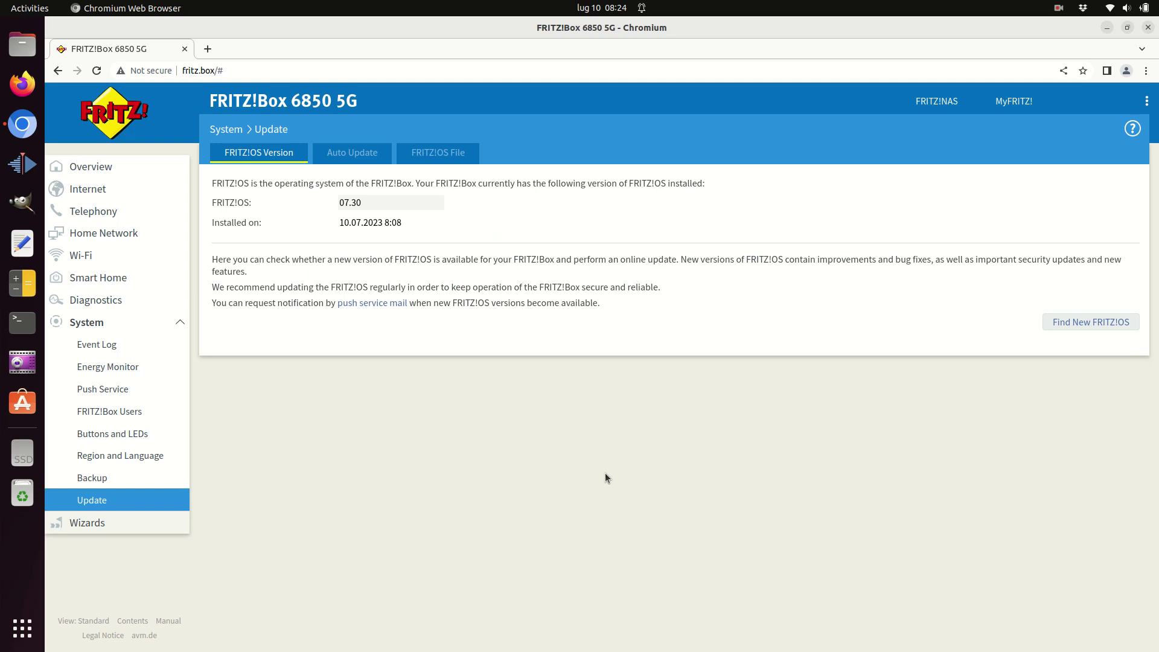
click(1148, 29)
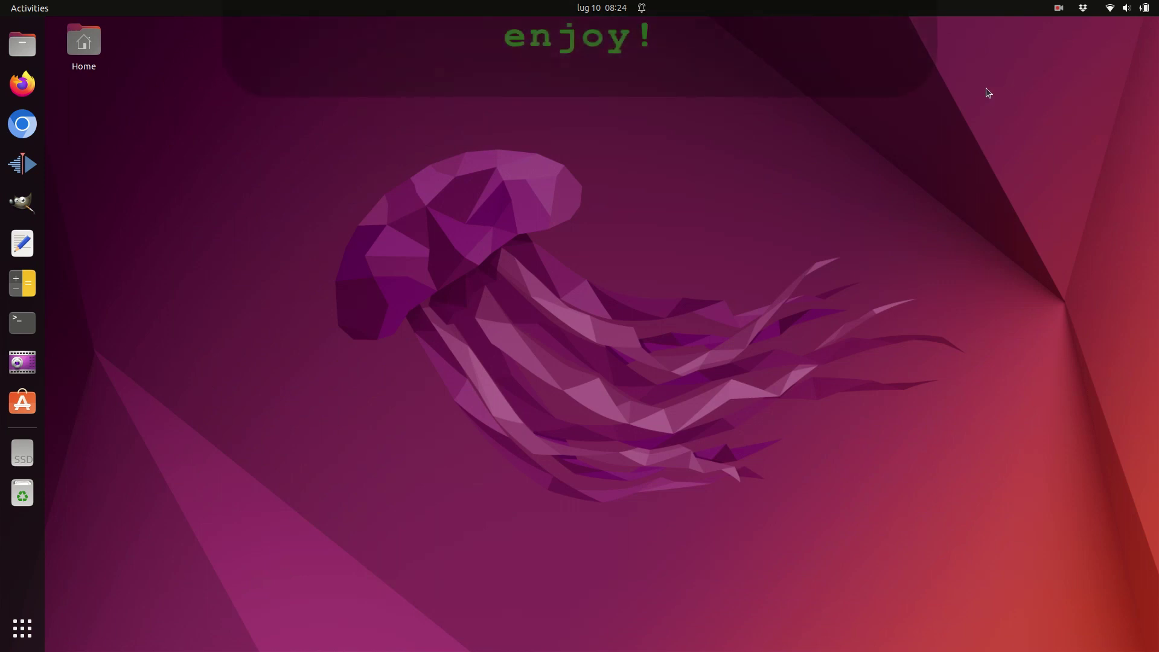